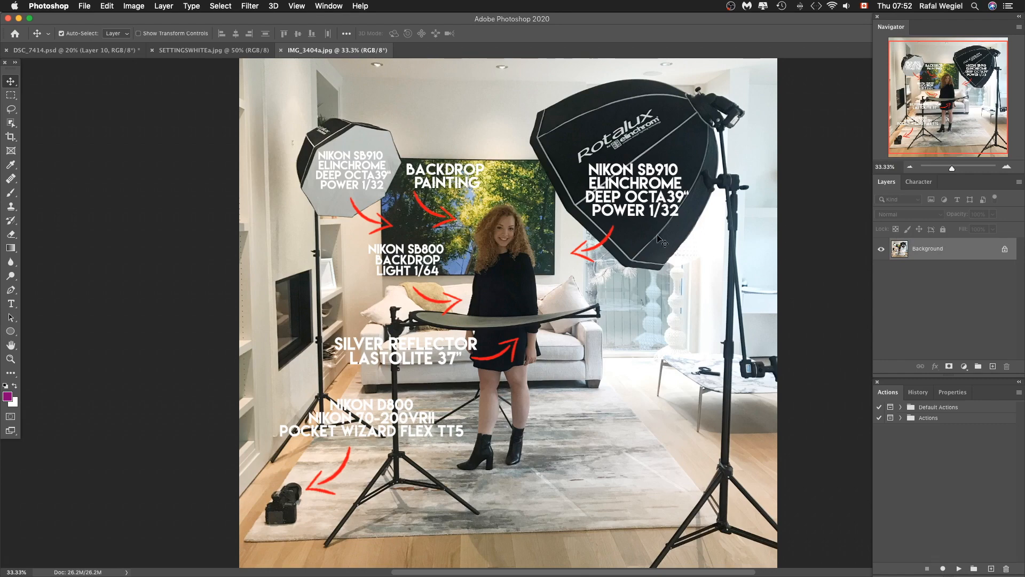
# View the camera settings in SETTINGSWHITEa.jpg, and hide Layer 10 in DSC_7414.psd to see the unretouched Background.
pyautogui.click(216, 52)
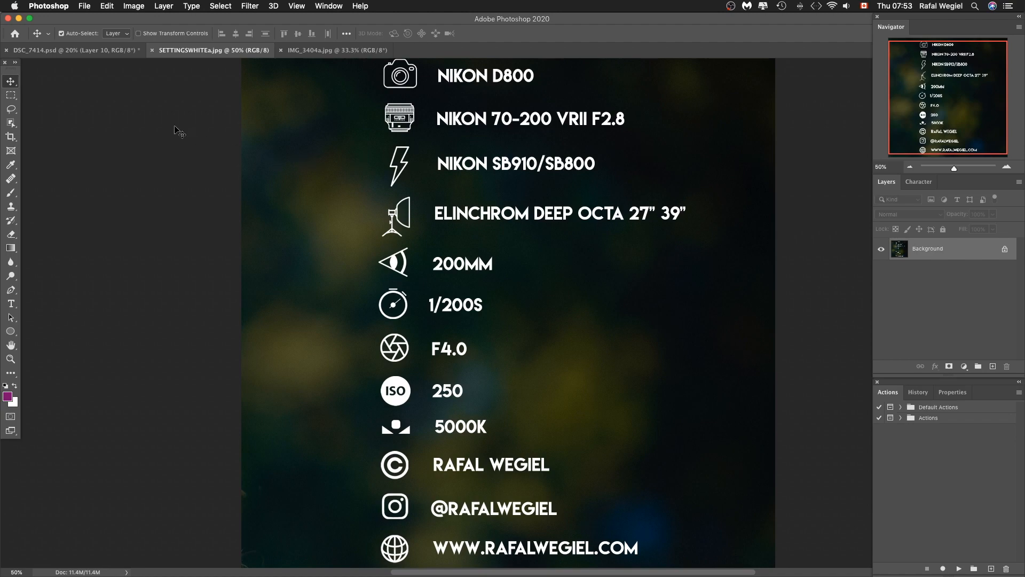
pyautogui.click(118, 53)
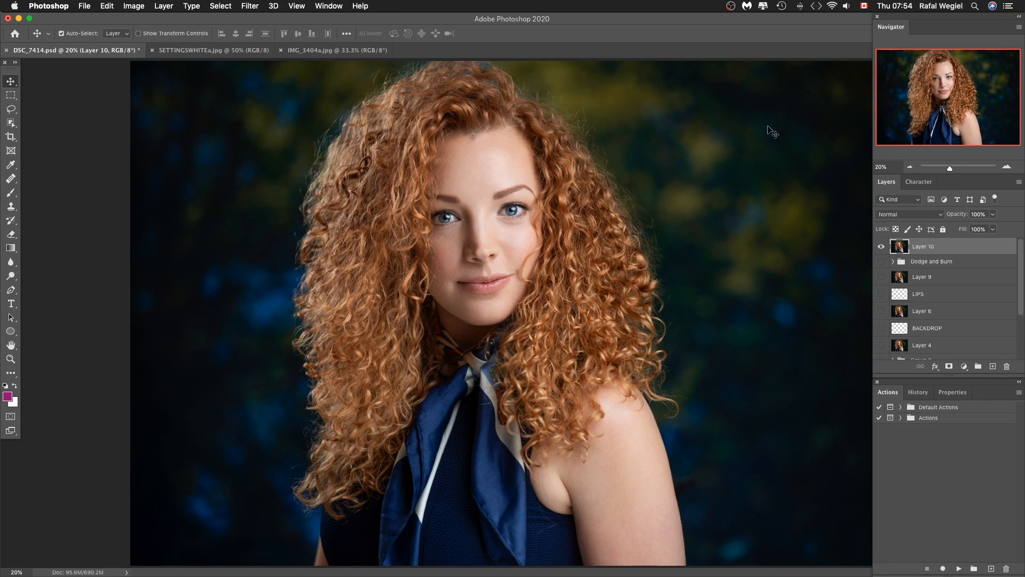
pyautogui.click(881, 247)
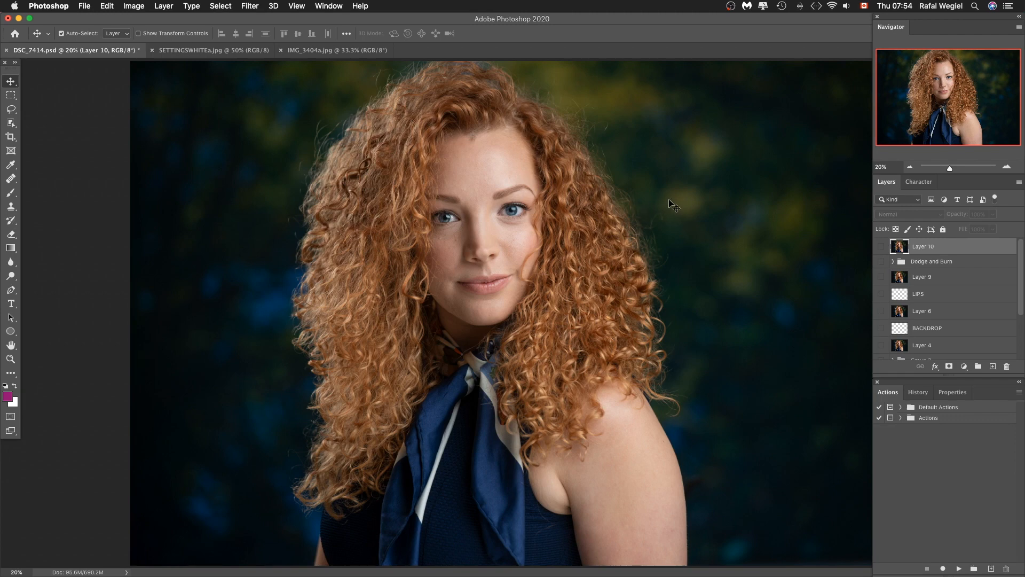
pyautogui.scroll(-3, 994, 315)
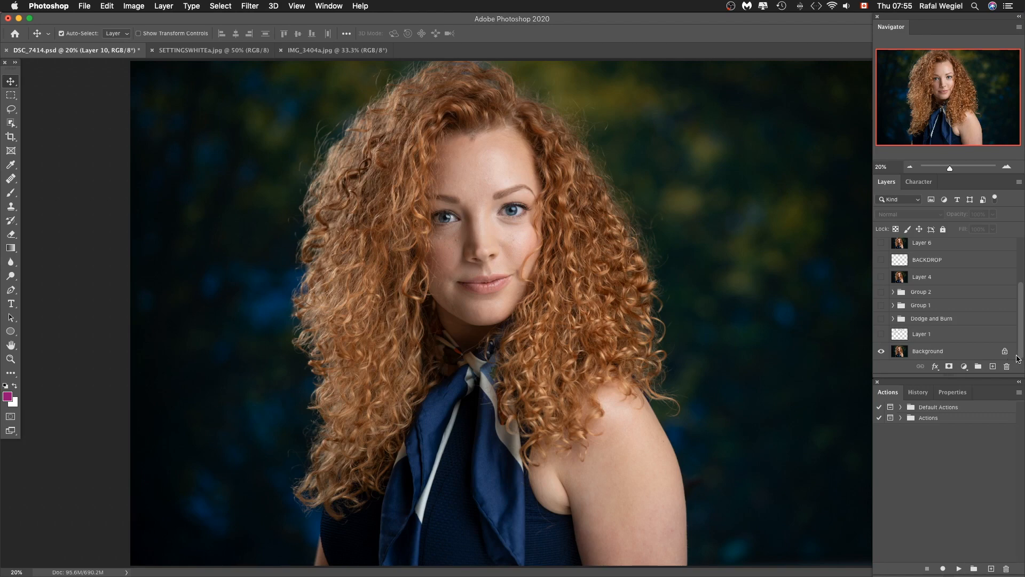
# Compare the Background with and without Layer 1, magnifying the face to 33.33%, and leave Layer 1 shown.
pyautogui.click(882, 335)
pyautogui.click(881, 336)
pyautogui.click(881, 335)
pyautogui.click(882, 336)
pyautogui.click(1007, 166)
pyautogui.moveTo(961, 105); pyautogui.dragTo(955, 97)
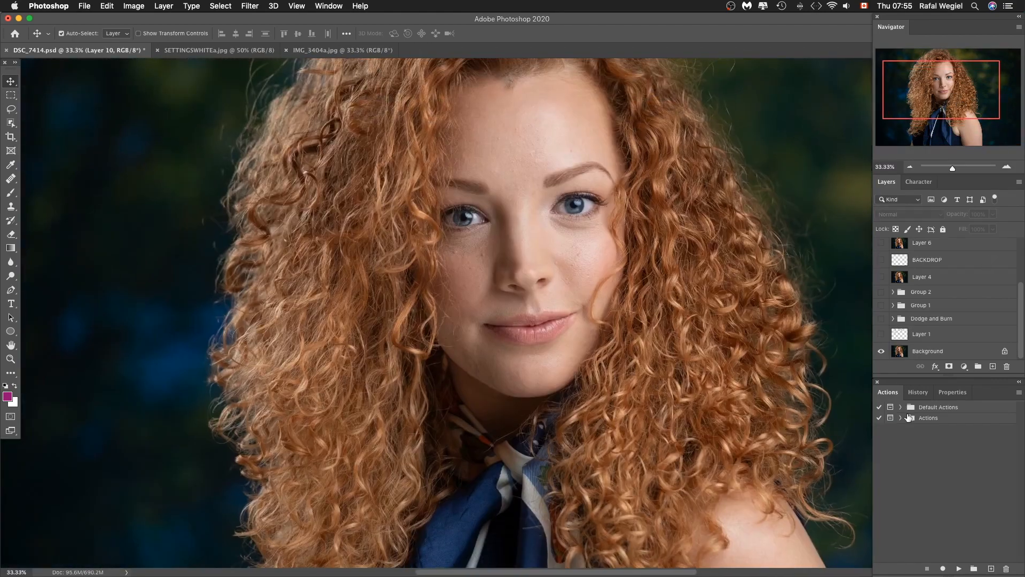
pyautogui.click(881, 334)
pyautogui.moveTo(913, 100); pyautogui.dragTo(927, 95)
pyautogui.click(911, 168)
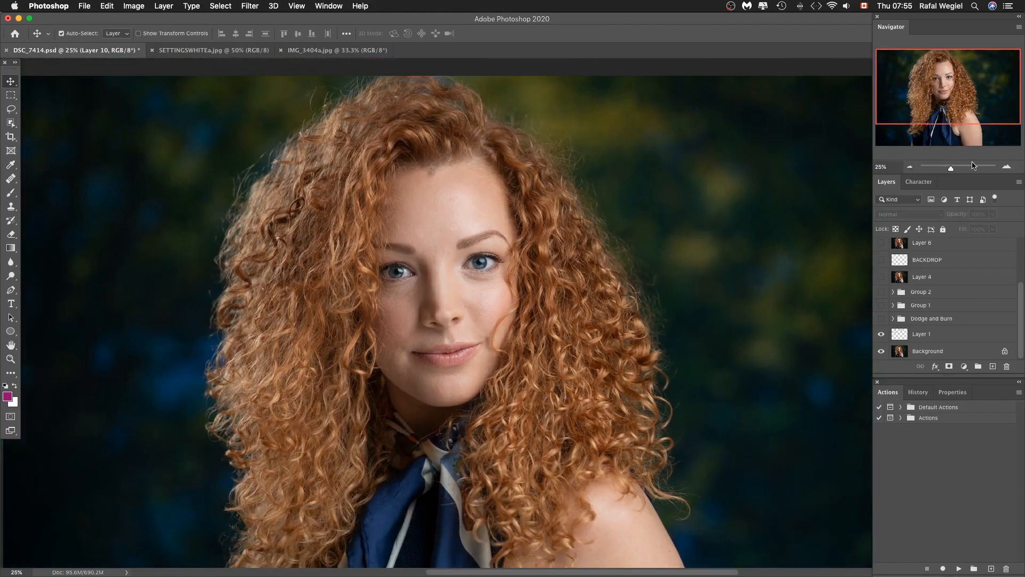
# Compare the portrait with Layer 1 hidden and shown once more at 25% magnification, ending on the whole image.
pyautogui.click(910, 167)
pyautogui.click(1006, 166)
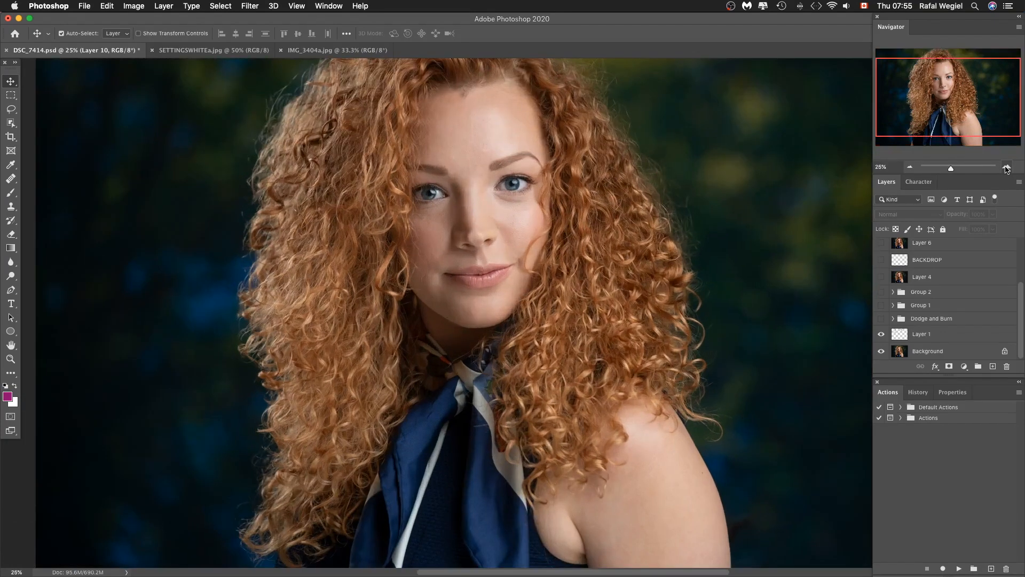
pyautogui.moveTo(979, 89); pyautogui.dragTo(977, 79)
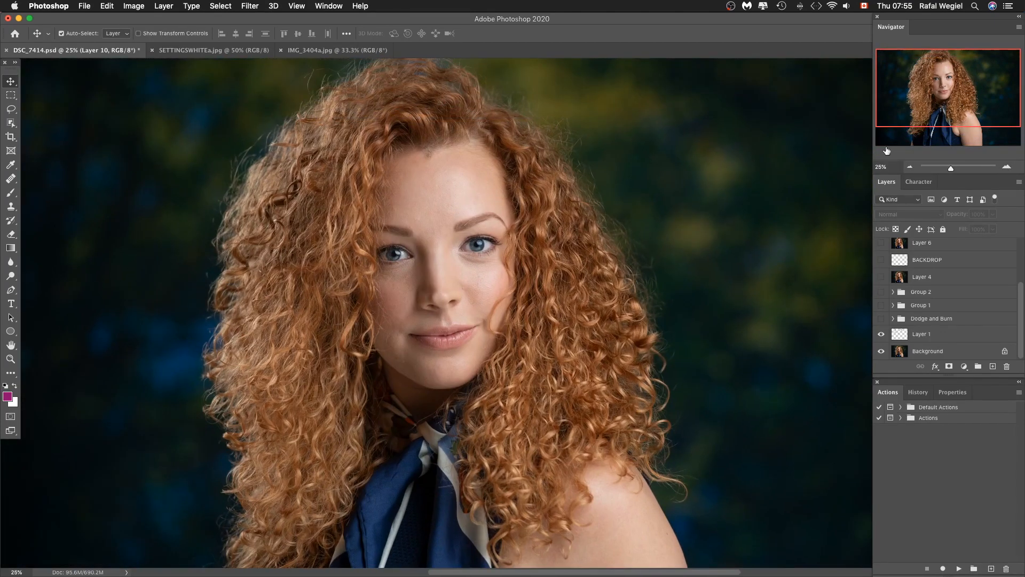
pyautogui.click(881, 334)
pyautogui.scroll(-5, 780, 325)
pyautogui.scroll(5, 781, 324)
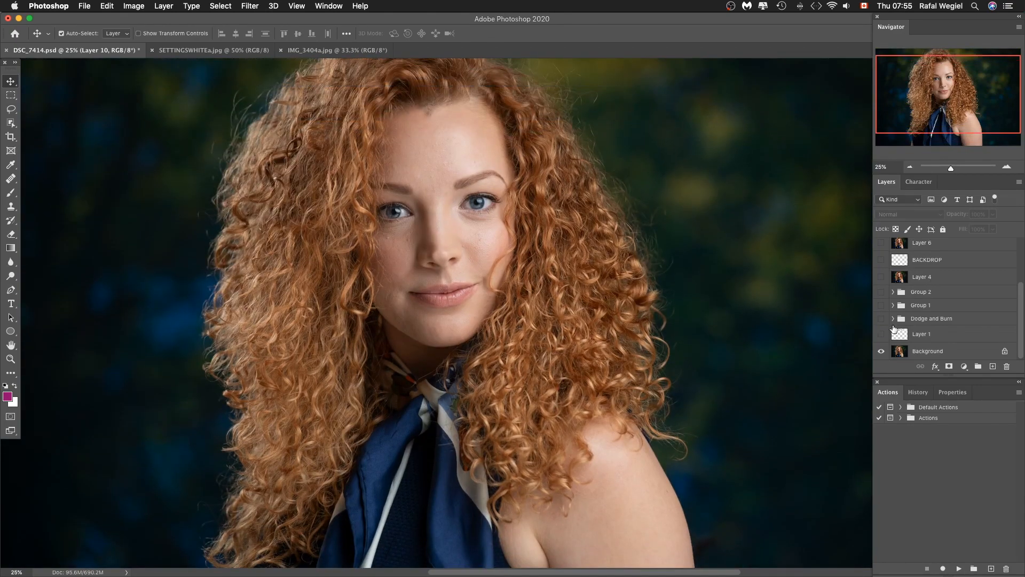
pyautogui.click(881, 334)
pyautogui.click(911, 167)
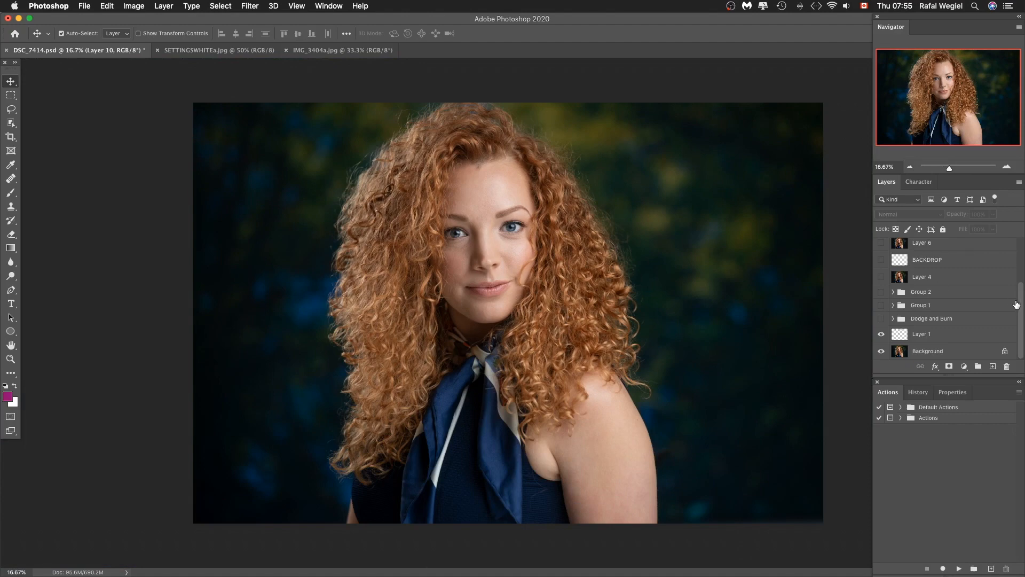
# Show the Dodge and Burn group above Layer 1, comparing the face with and without it at 33.33% and examining the hair and shoulder at 25%.
pyautogui.click(881, 319)
pyautogui.click(1007, 168)
pyautogui.moveTo(975, 122); pyautogui.dragTo(976, 113)
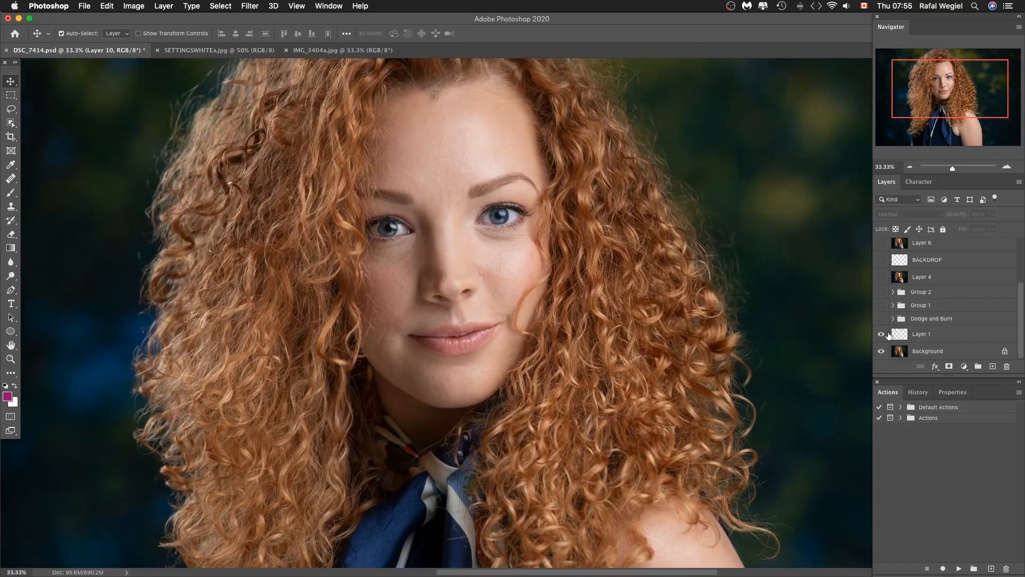
pyautogui.click(882, 319)
pyautogui.scroll(-3, 493, 314)
pyautogui.click(881, 318)
pyautogui.click(881, 318)
pyautogui.click(882, 318)
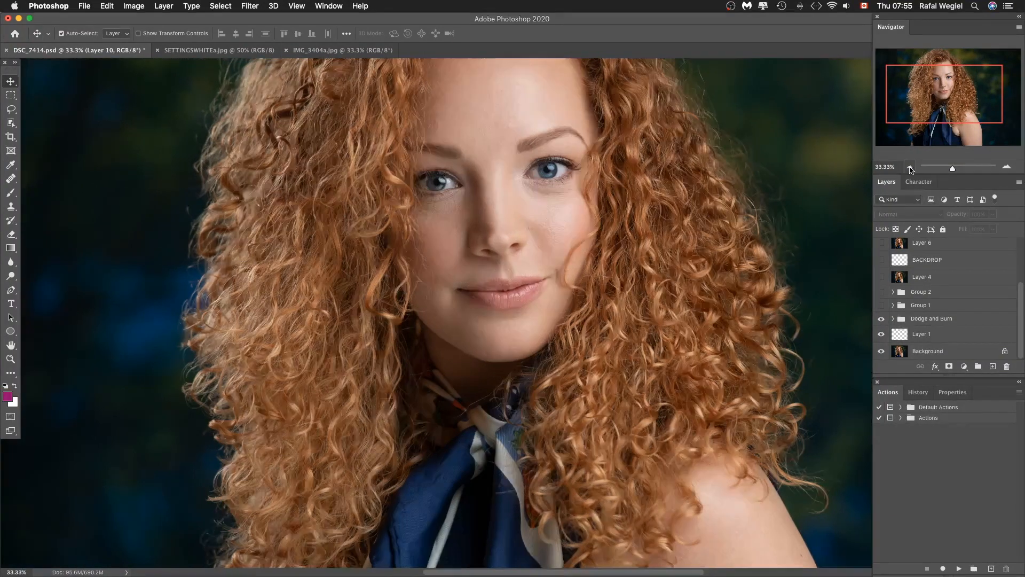
pyautogui.click(910, 168)
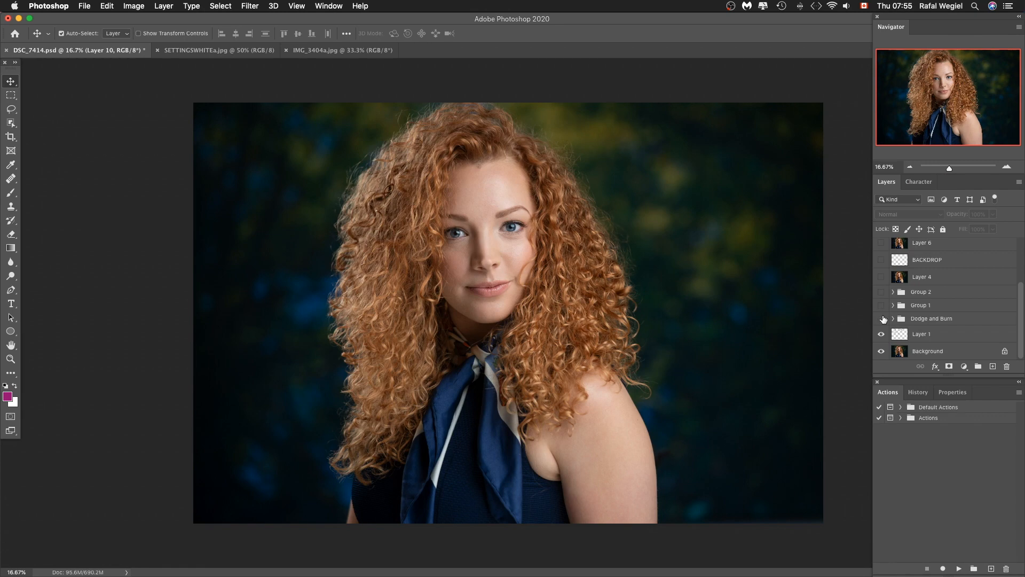
pyautogui.click(1007, 167)
pyautogui.moveTo(975, 116); pyautogui.dragTo(981, 130)
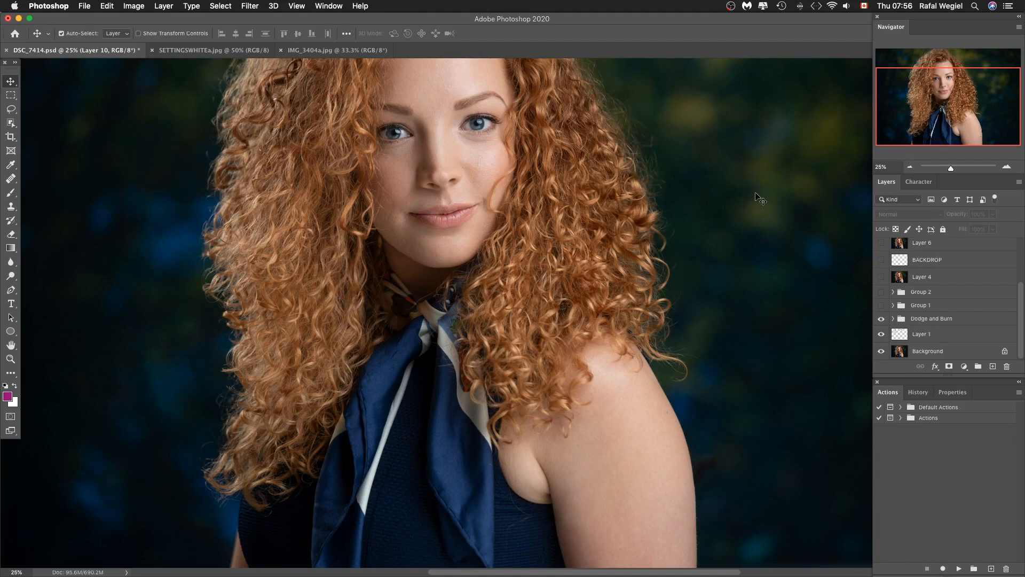
pyautogui.click(910, 167)
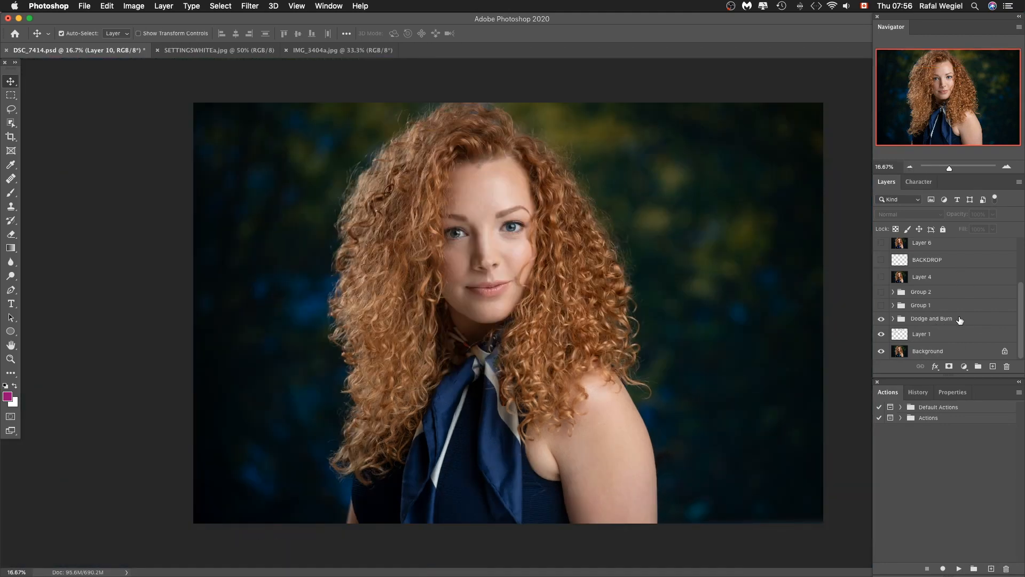
# Show Group 1 and toggle it to compare its effect on the face at 33.33% magnification, leaving it shown.
pyautogui.click(882, 306)
pyautogui.click(1007, 166)
pyautogui.click(1007, 167)
pyautogui.scroll(3, 665, 355)
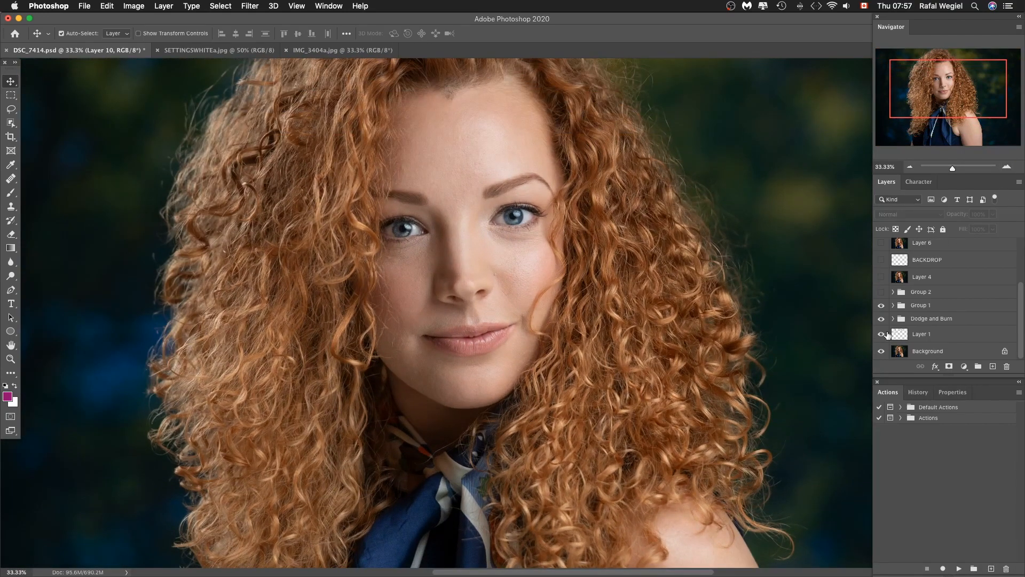
pyautogui.click(882, 307)
pyautogui.click(882, 306)
pyautogui.click(881, 306)
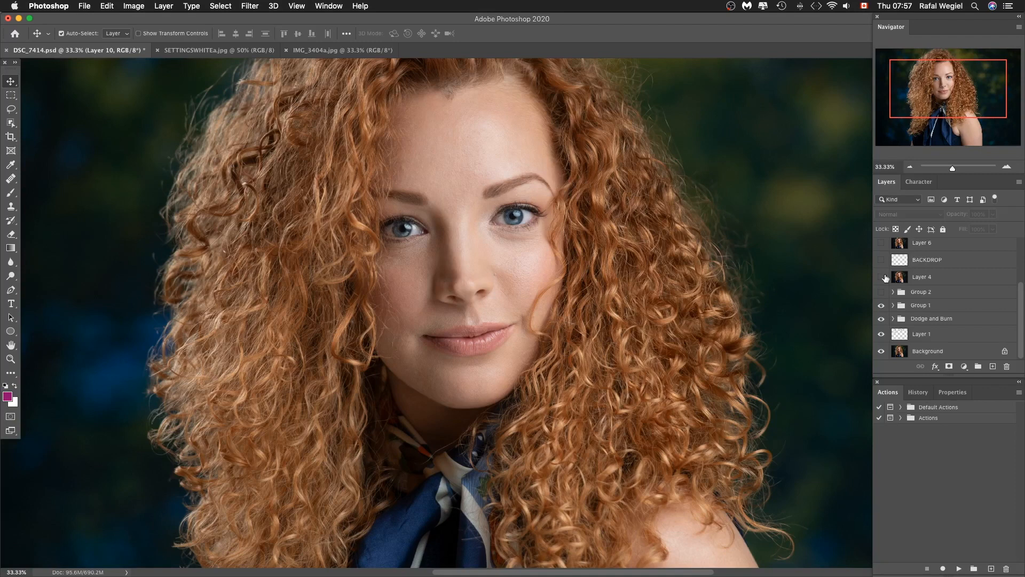
pyautogui.click(910, 167)
pyautogui.click(910, 167)
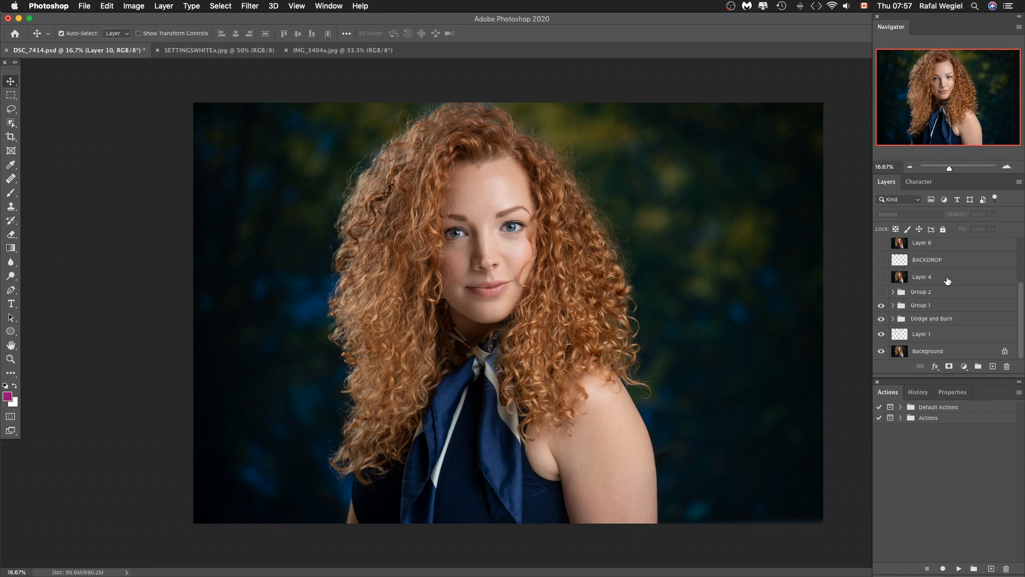
# Toggle Group 2 and Layer 4 to compare their effects on the whole portrait, leaving both shown.
pyautogui.click(881, 292)
pyautogui.click(881, 292)
pyautogui.click(881, 292)
pyautogui.click(881, 292)
pyautogui.scroll(1, 994, 290)
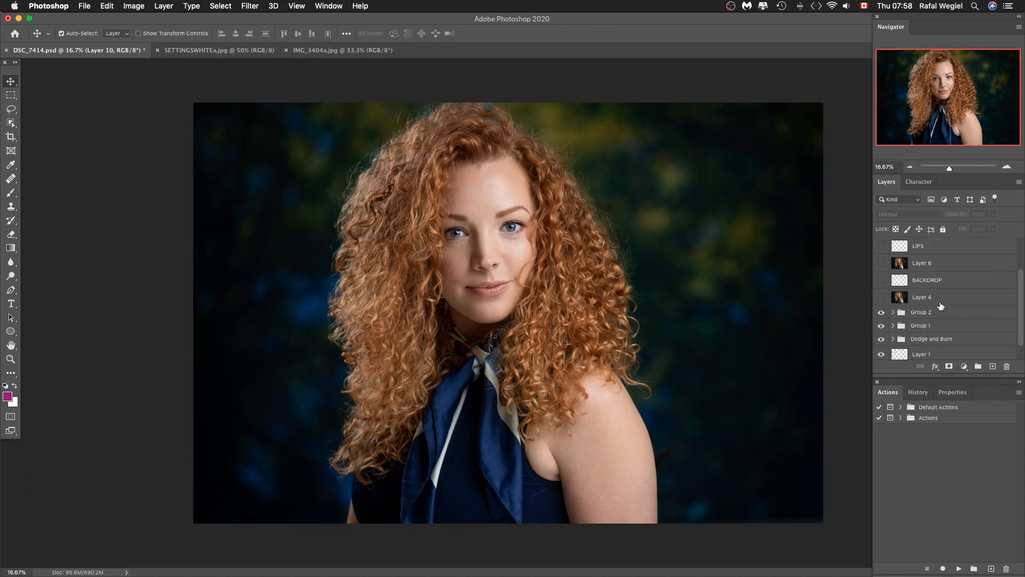
pyautogui.click(882, 297)
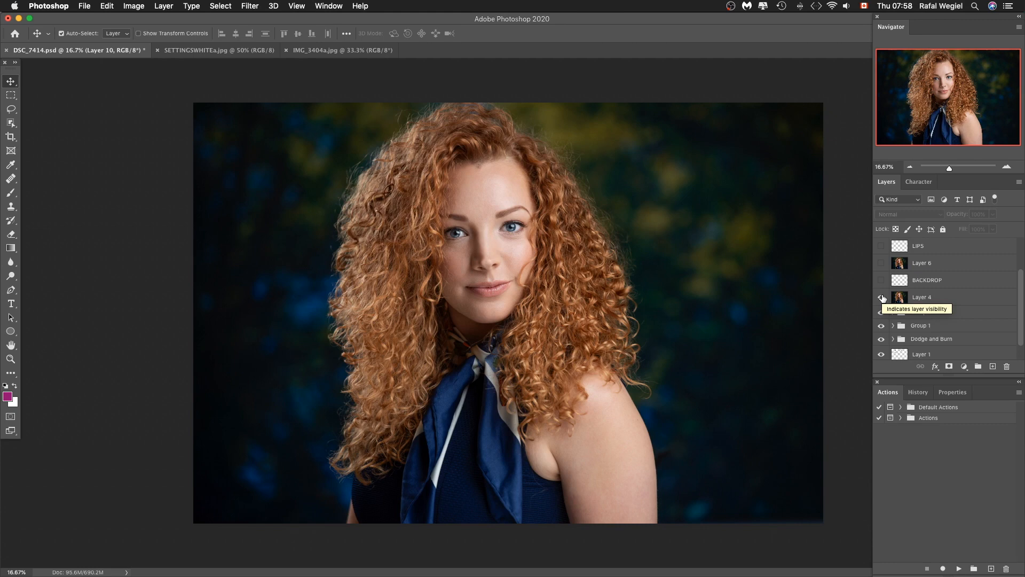
pyautogui.click(881, 297)
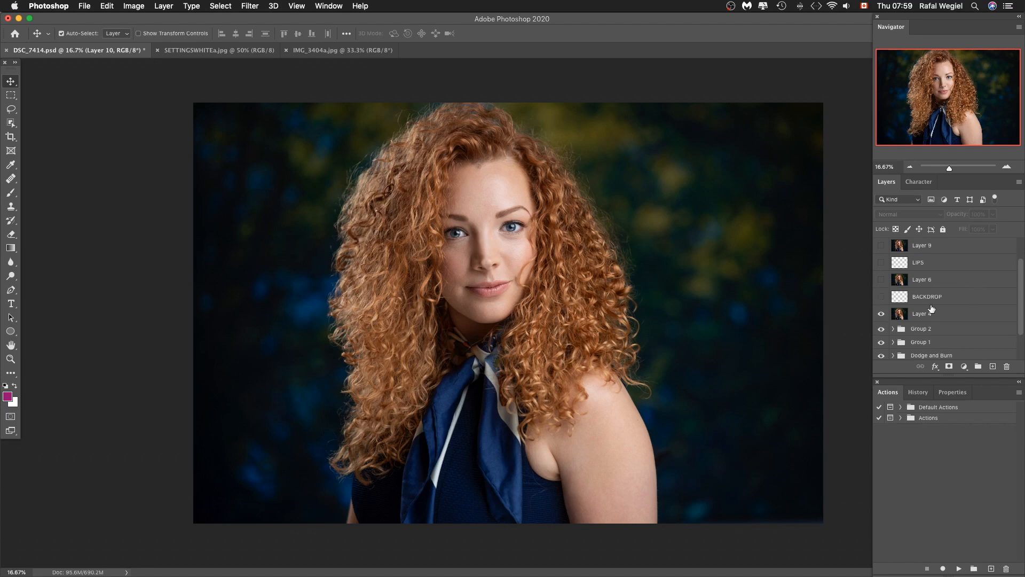
# Toggle the BACKDROP layer to compare the background behind the model with and without it, and leave it shown.
pyautogui.click(881, 297)
pyautogui.click(881, 297)
pyautogui.click(881, 297)
pyautogui.click(881, 298)
pyautogui.click(881, 297)
# Toggle Layer 6 repeatedly to compare the shape of the hair and shoulder with and without it, leaving it shown.
pyautogui.click(882, 280)
pyautogui.click(882, 280)
pyautogui.click(881, 281)
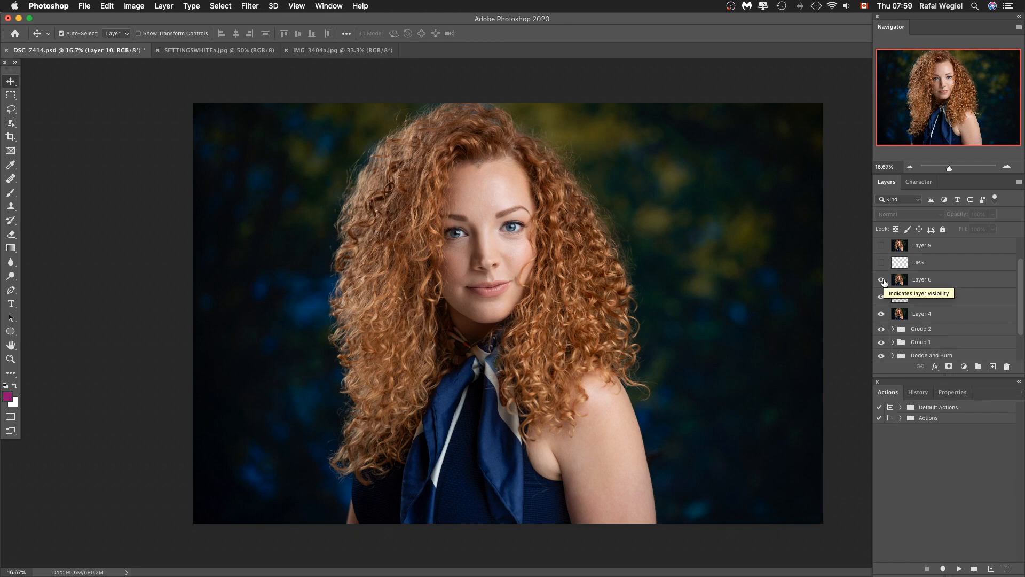
pyautogui.click(881, 280)
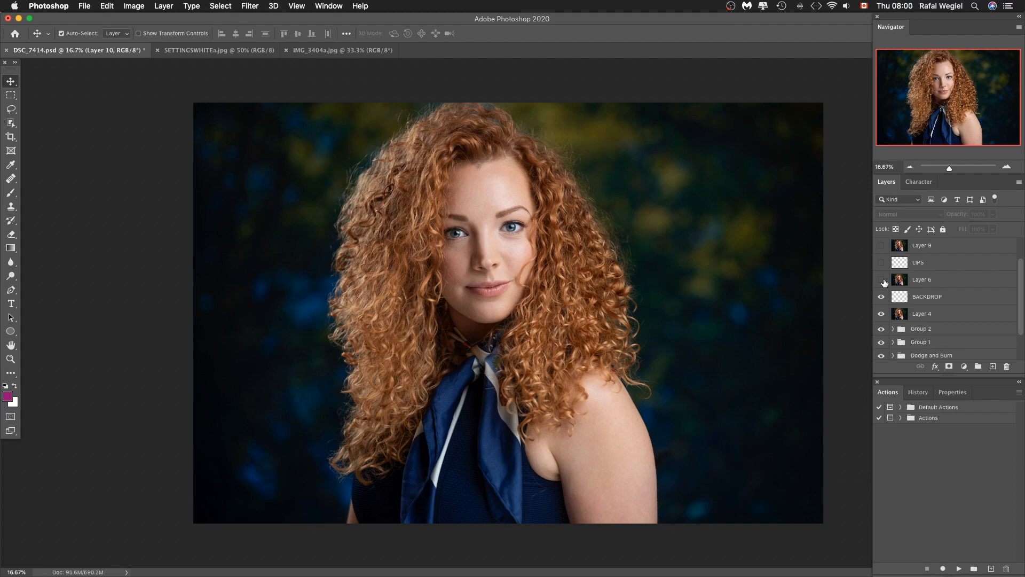
pyautogui.click(882, 280)
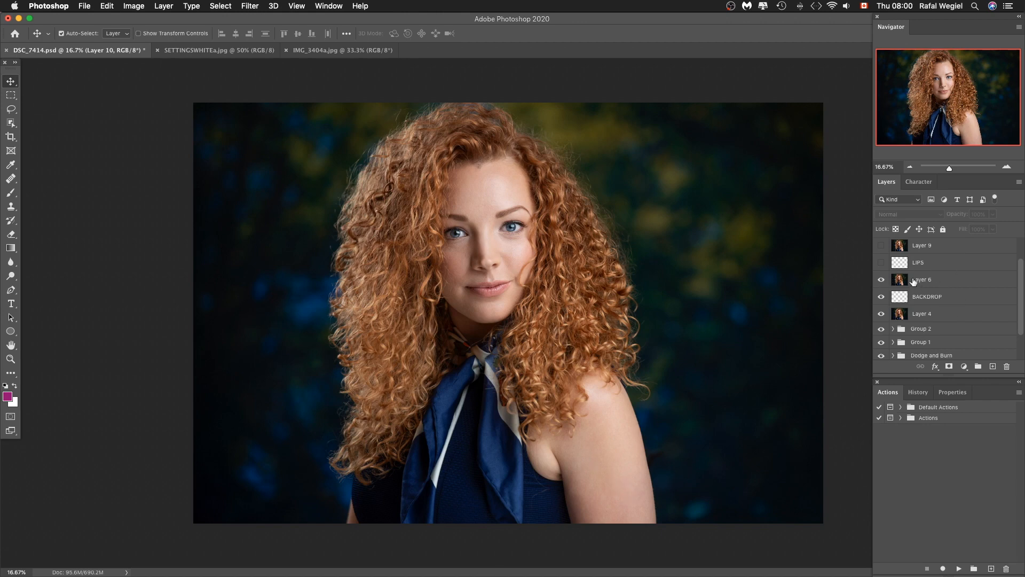
pyautogui.click(882, 280)
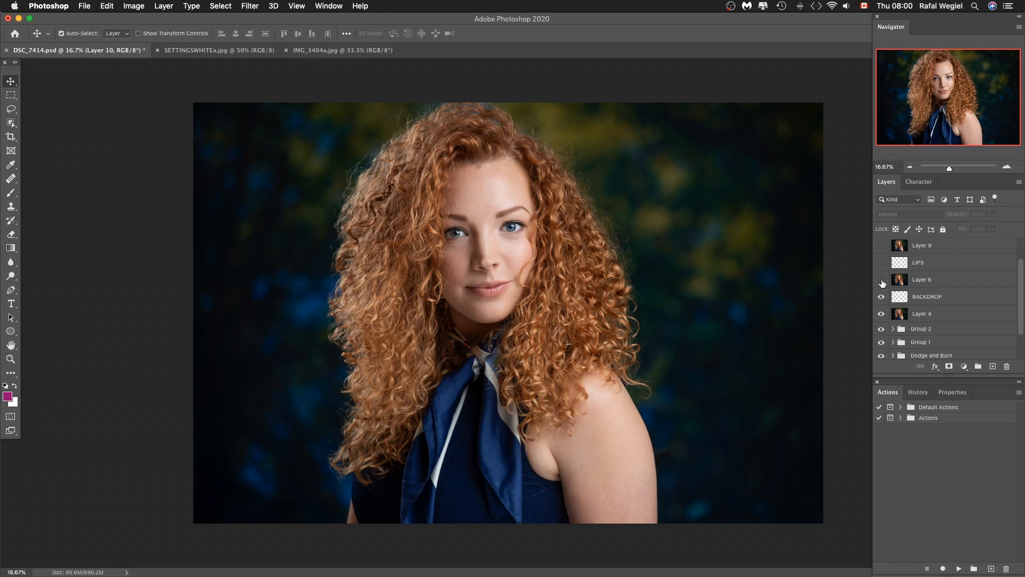
pyautogui.click(882, 280)
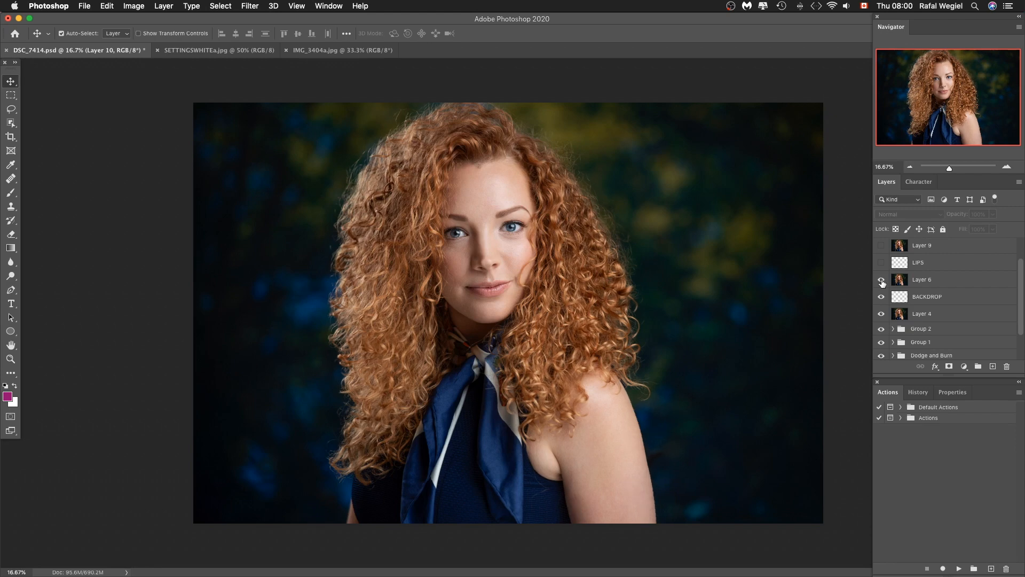
# Toggle the LIPS layer at 25% magnification to compare the lip color with and without it, leaving it shown.
pyautogui.scroll(2, 985, 281)
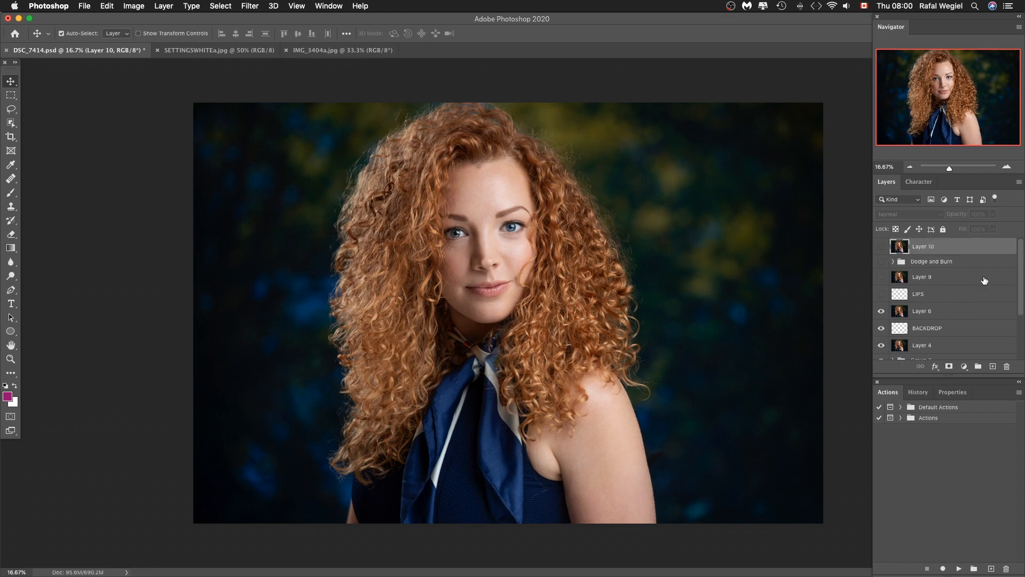
pyautogui.click(1007, 167)
pyautogui.click(881, 295)
pyautogui.click(882, 295)
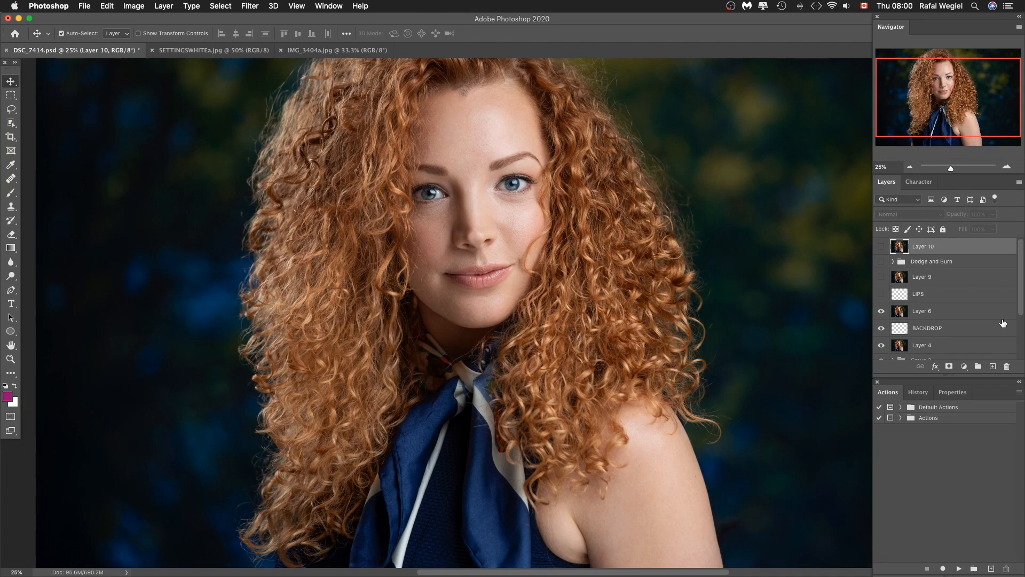
pyautogui.click(881, 294)
pyautogui.click(910, 167)
# Show Layer 9 and toggle it to compare its effect on the whole portrait, leaving it shown.
pyautogui.click(882, 277)
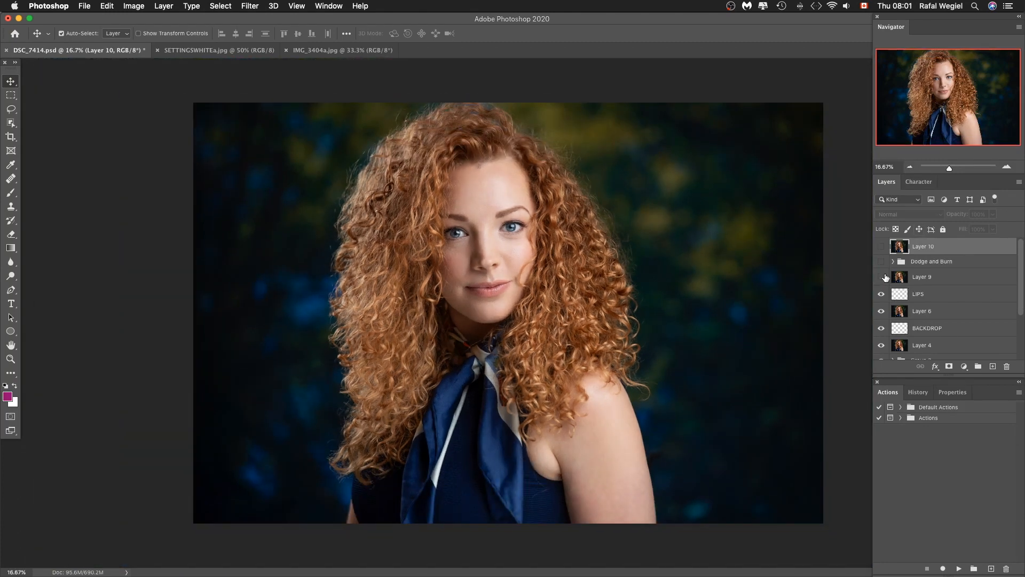
pyautogui.click(882, 276)
pyautogui.click(882, 276)
# Toggle the Dodge and Burn group above Layer 9 to compare the shading with and without it, leaving it shown.
pyautogui.click(882, 262)
pyautogui.click(882, 262)
pyautogui.click(881, 262)
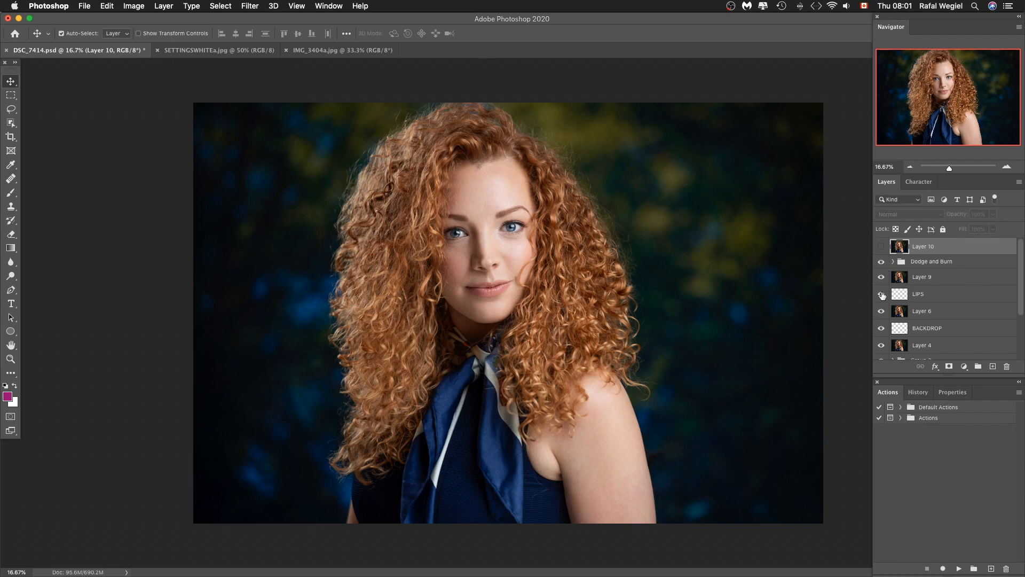
pyautogui.click(881, 262)
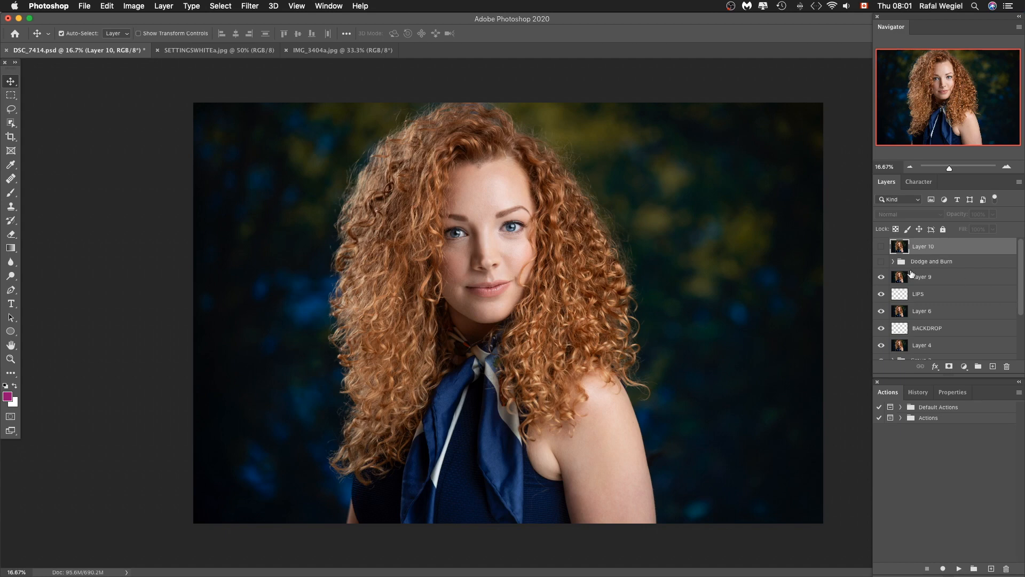
pyautogui.click(881, 262)
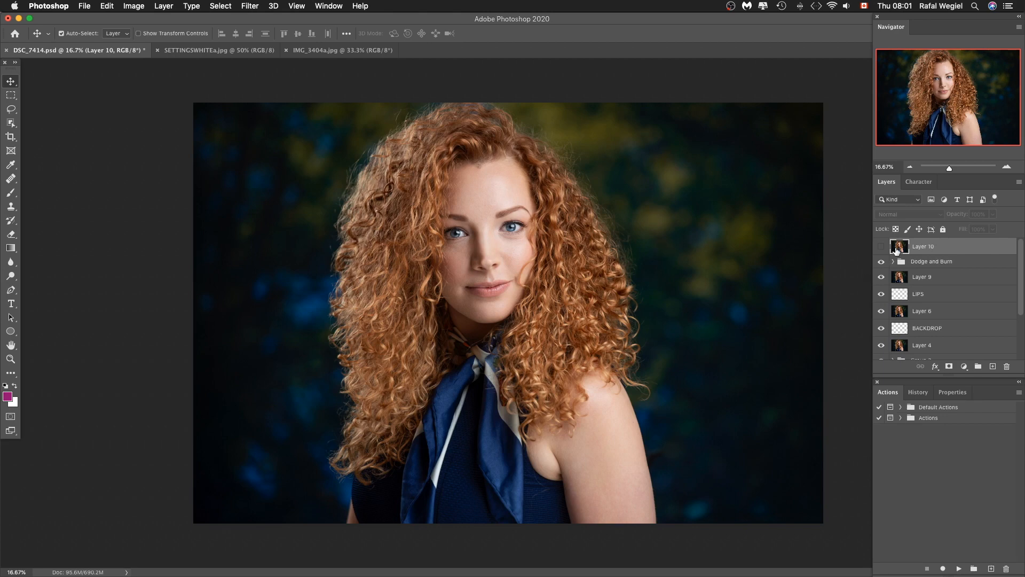
# Show Layer 10, hide every layer and group between it and the Background, and toggle Layer 10 for a before-and-after comparison.
pyautogui.click(883, 248)
pyautogui.moveTo(882, 261); pyautogui.dragTo(882, 348)
pyautogui.scroll(-5, 908, 301)
pyautogui.moveTo(881, 292); pyautogui.dragTo(882, 332)
pyautogui.scroll(5, 887, 323)
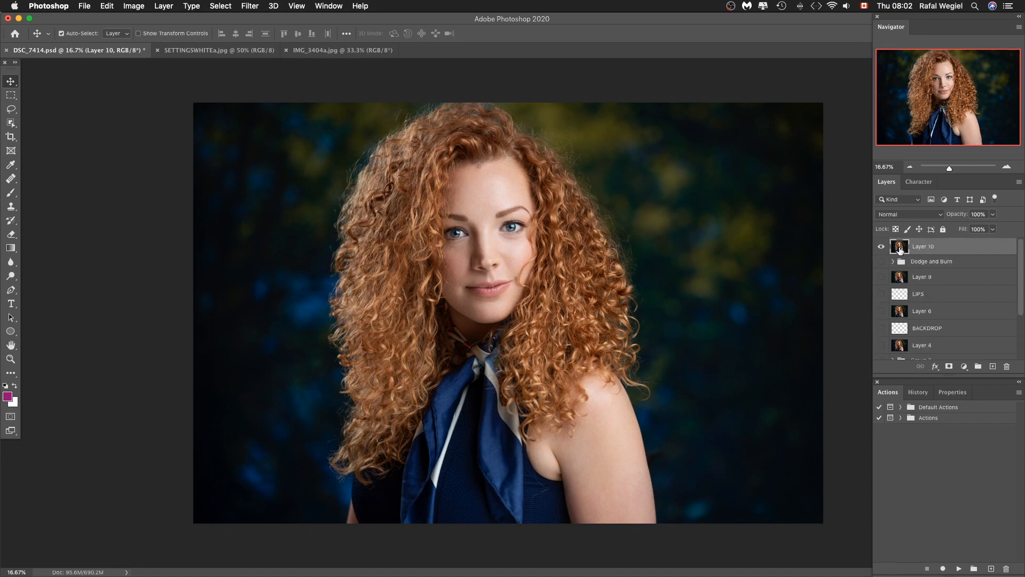
pyautogui.click(880, 248)
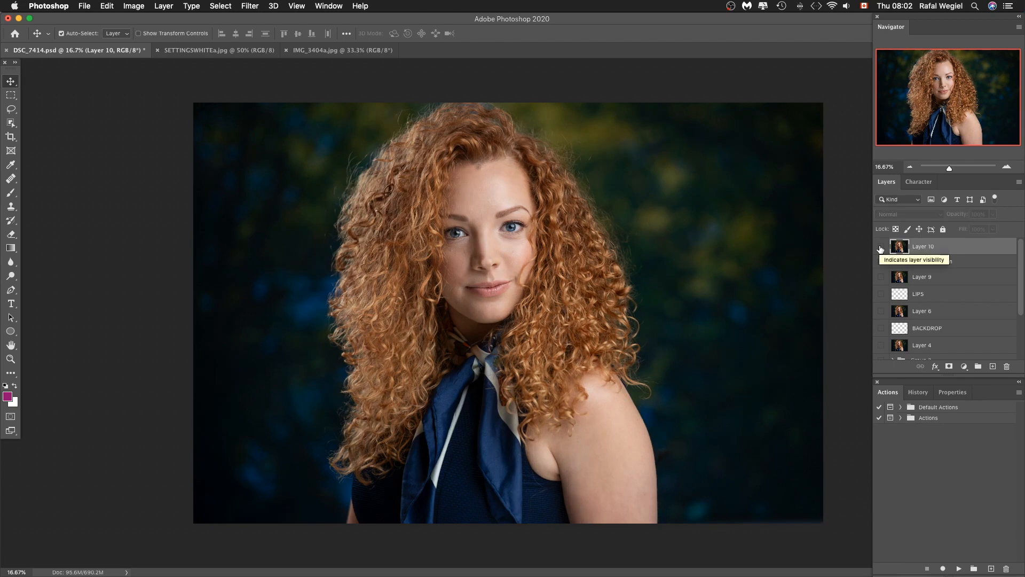
pyautogui.click(881, 247)
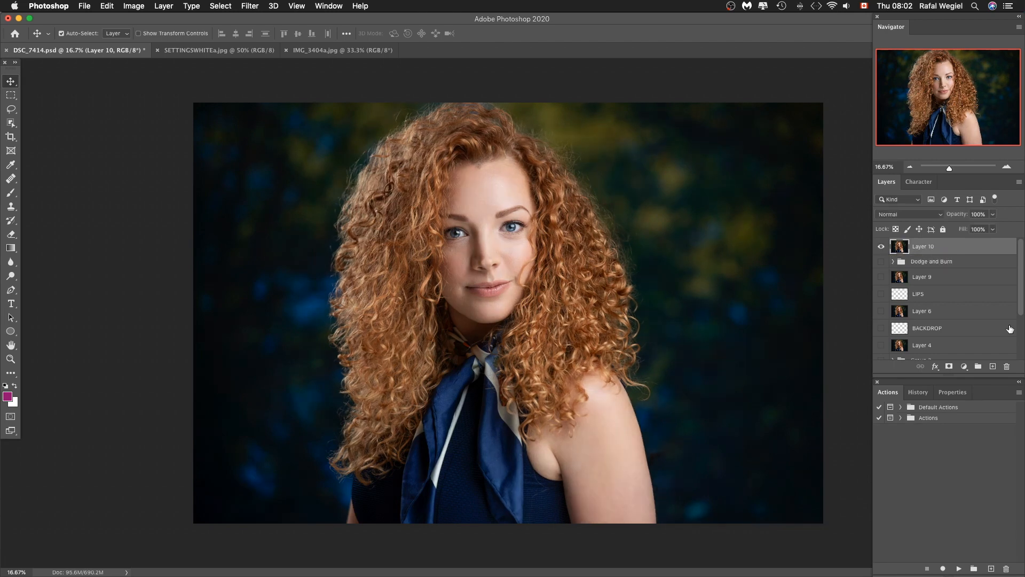